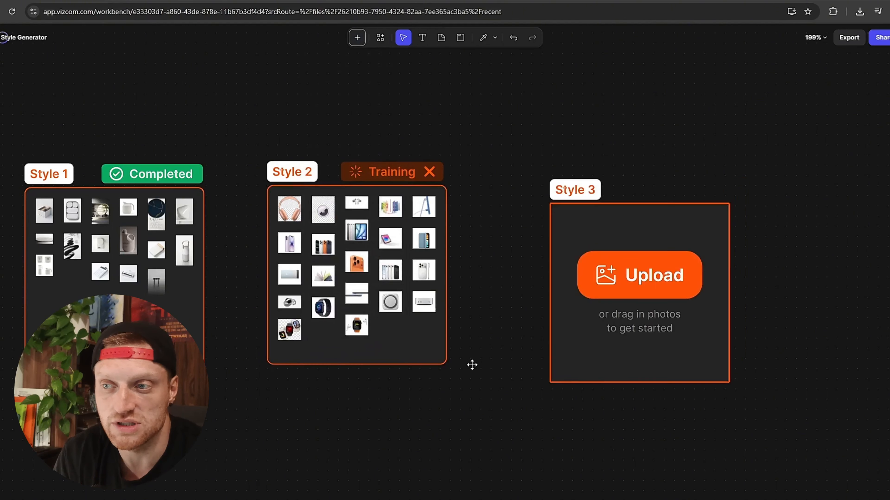
Open the peanut roller sketch from the workbench for editing.
{"action": "scroll", "coordinate": [348, 388], "scroll_direction": "down", "scroll_amount": 3}
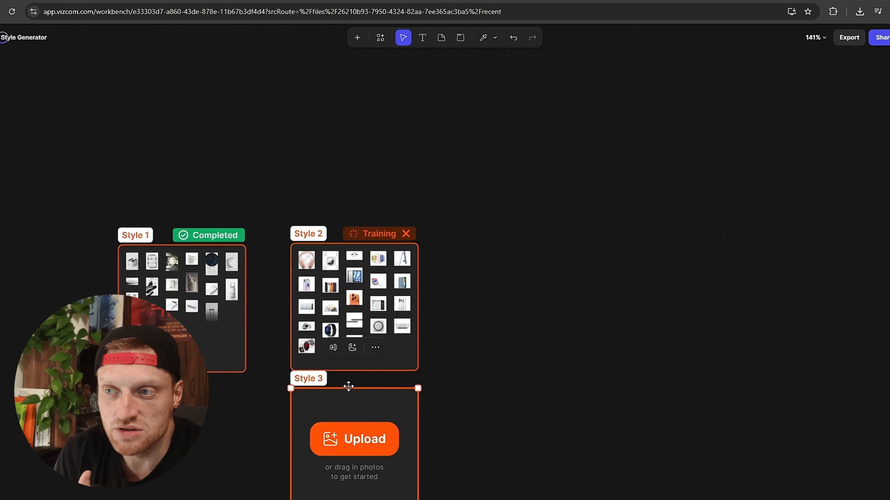
{"action": "scroll", "coordinate": [351, 433], "scroll_direction": "up", "scroll_amount": 3}
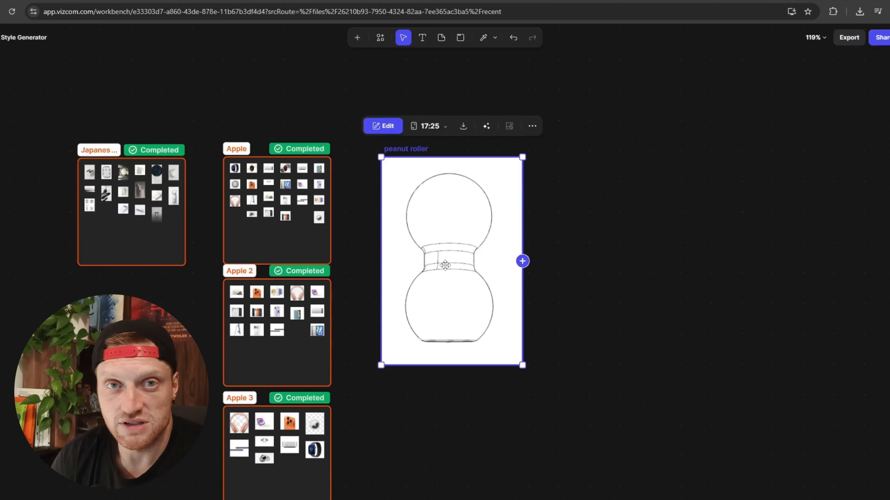
{"action": "double_click", "coordinate": [444, 265]}
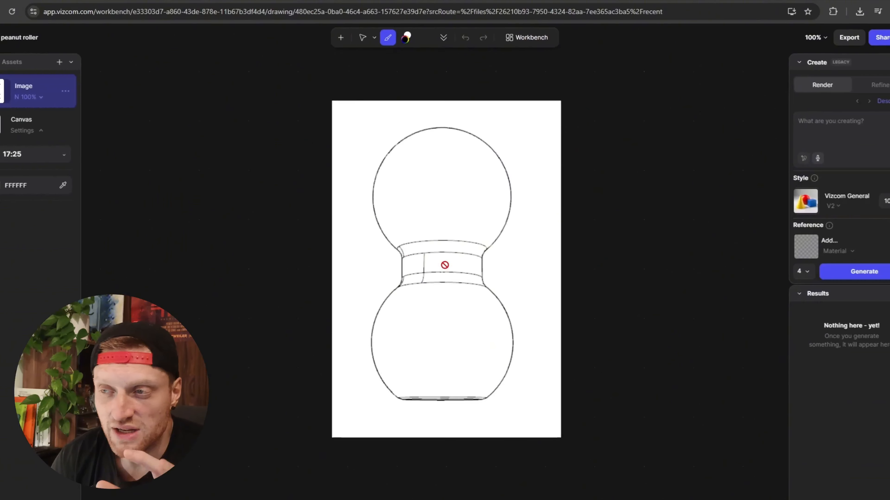
Look through the options of the Modify, Variation, Make 3D, Create (Legacy) and Adjust tools.
{"action": "left_click", "coordinate": [879, 95]}
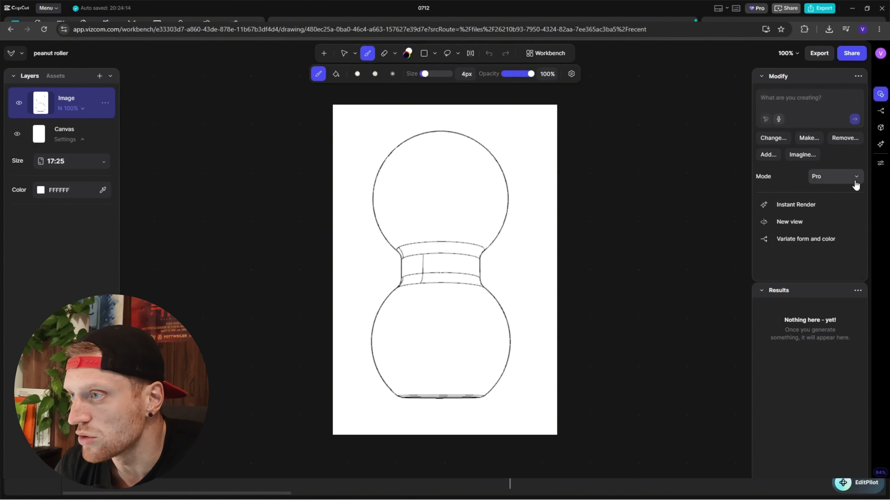
{"action": "left_click", "coordinate": [881, 111]}
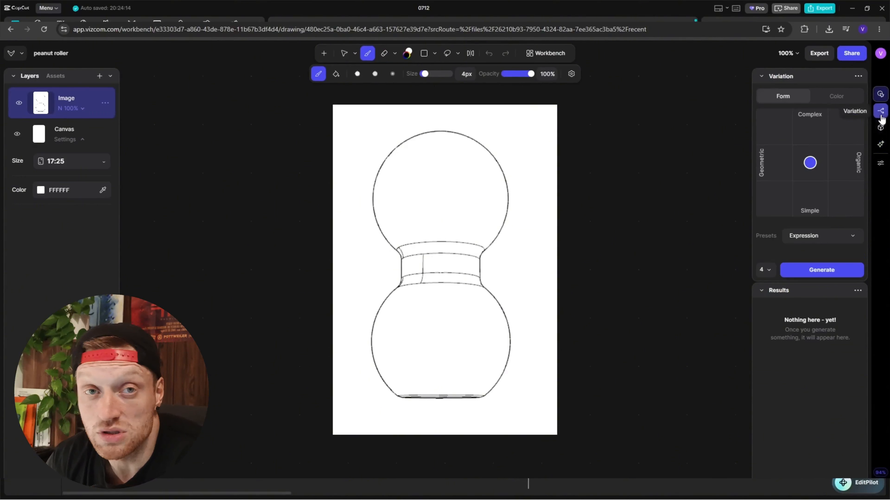
{"action": "left_click", "coordinate": [880, 128]}
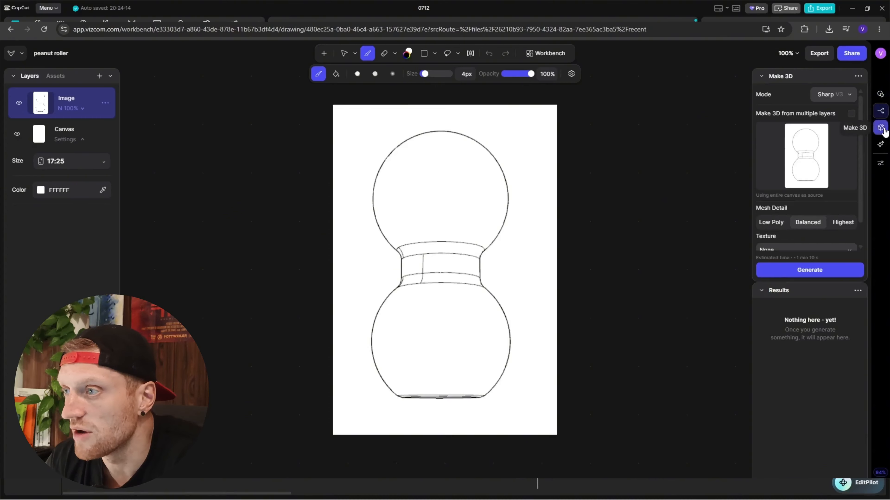
{"action": "left_click", "coordinate": [881, 145]}
{"action": "mouse_move", "coordinate": [881, 166]}
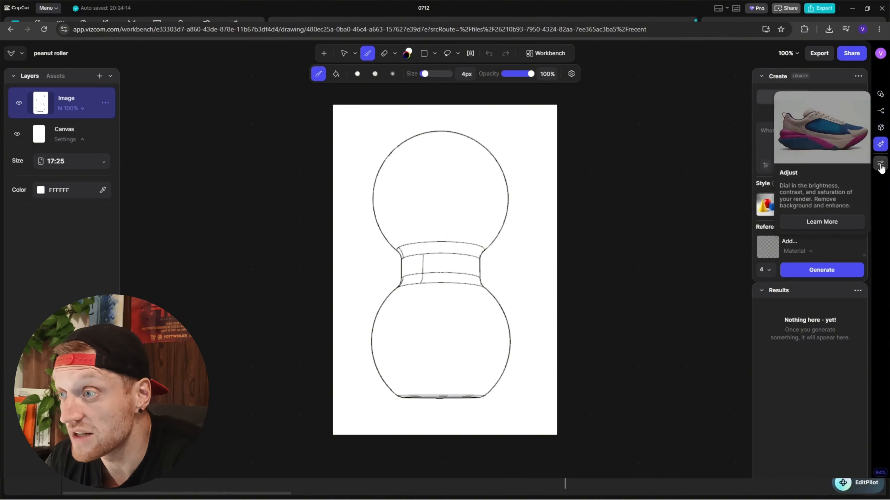
{"action": "left_click", "coordinate": [881, 164]}
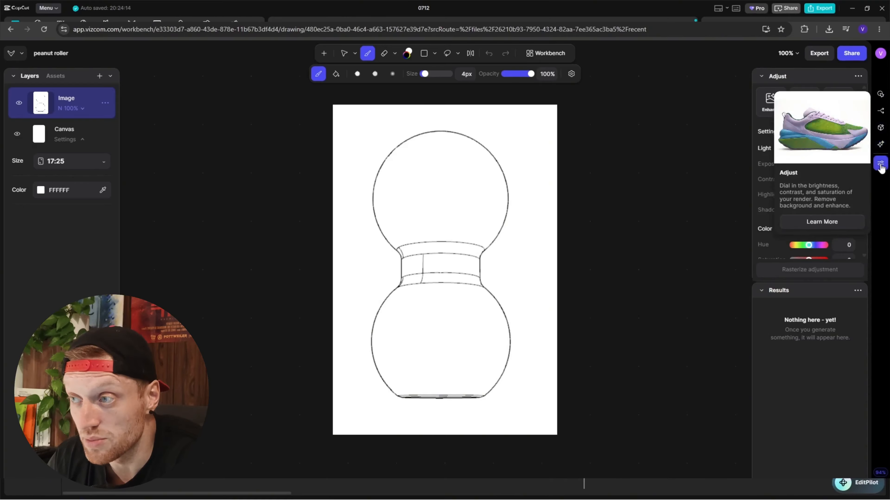
{"action": "scroll", "coordinate": [767, 196], "scroll_direction": "down", "scroll_amount": 3}
{"action": "scroll", "coordinate": [767, 196], "scroll_direction": "up", "scroll_amount": 3}
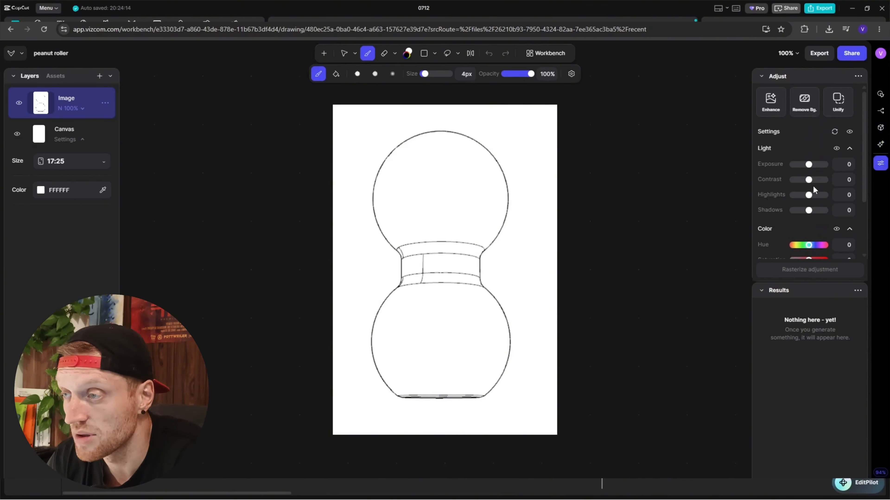
Switch to Create (Legacy), enlarge its settings area, and have the render prompt written automatically by describing the sketch.
{"action": "left_click", "coordinate": [876, 148]}
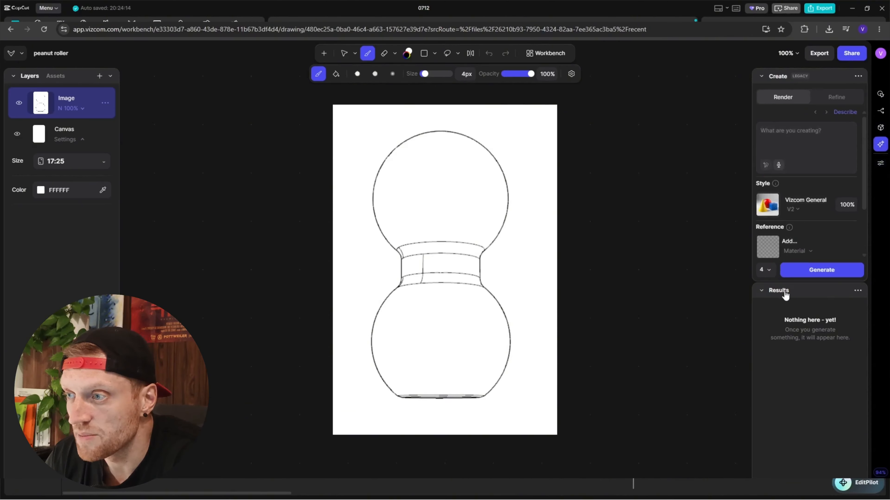
{"action": "left_click_drag", "start_coordinate": [788, 283], "coordinate": [791, 391]}
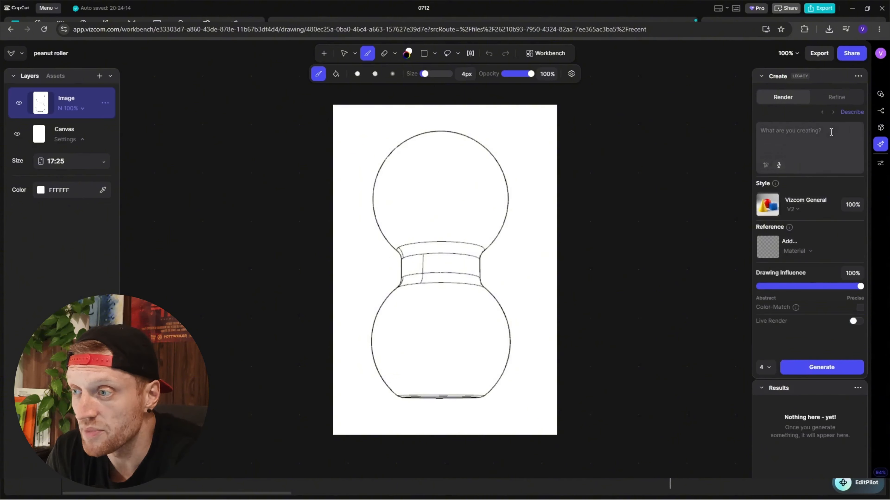
{"action": "left_click", "coordinate": [852, 113]}
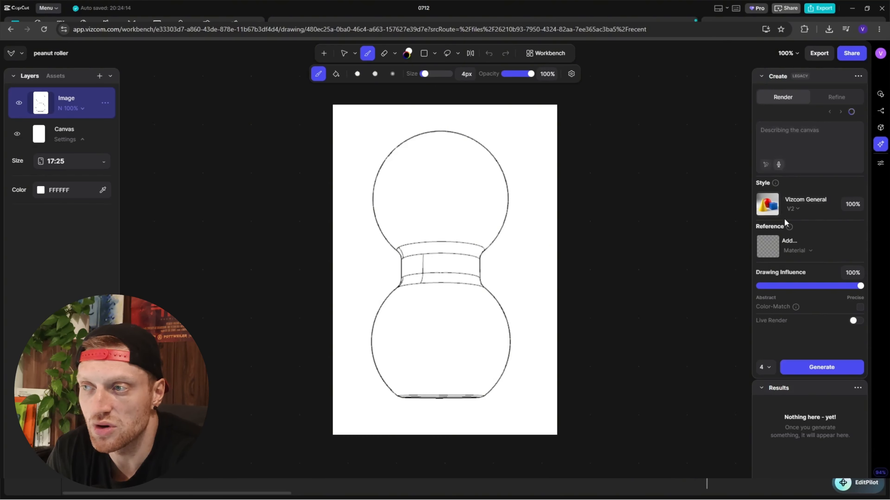
Set the render style to the local style Japanese Minimalism.
{"action": "left_click", "coordinate": [795, 212]}
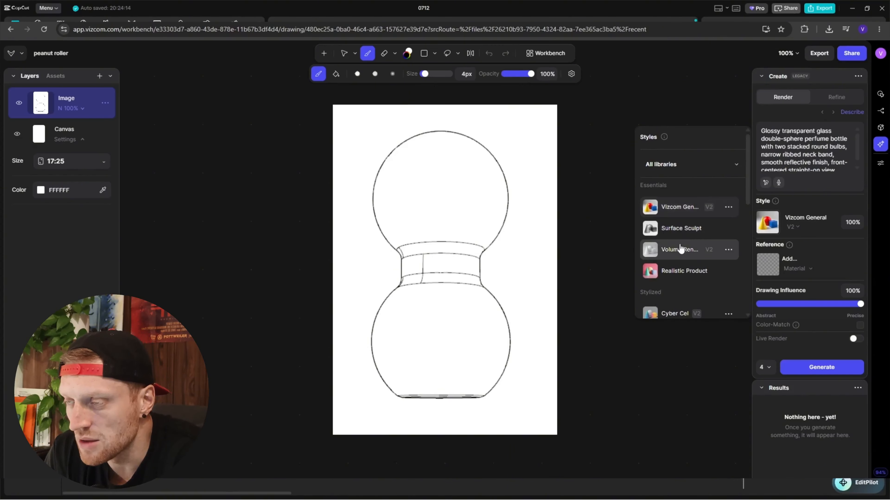
{"action": "scroll", "coordinate": [679, 214], "scroll_direction": "down", "scroll_amount": 2}
{"action": "scroll", "coordinate": [679, 210], "scroll_direction": "down", "scroll_amount": 6}
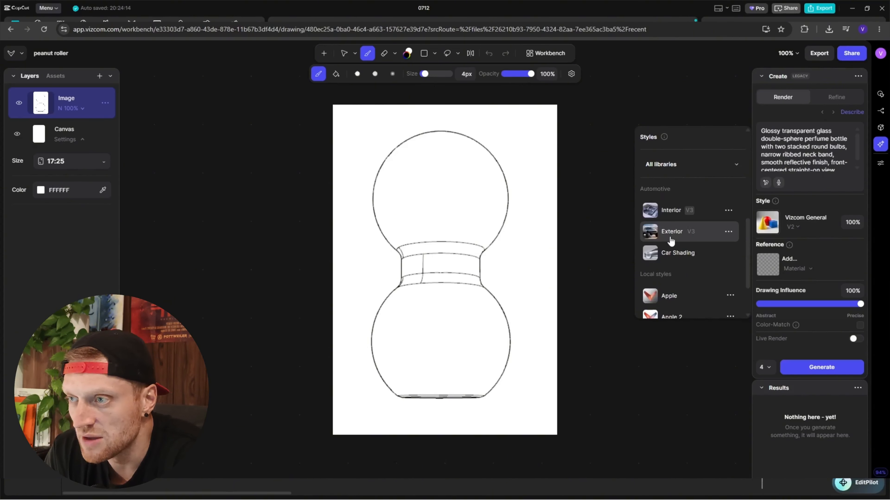
{"action": "scroll", "coordinate": [667, 211], "scroll_direction": "down", "scroll_amount": 3}
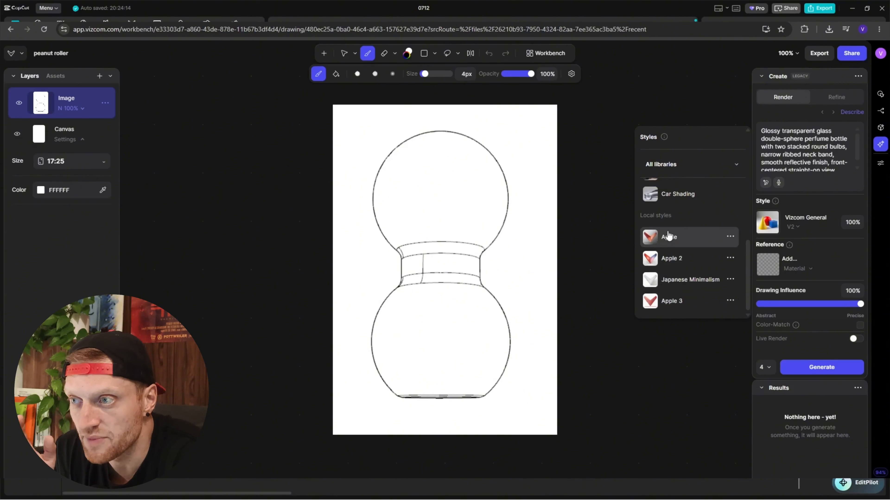
{"action": "left_click", "coordinate": [673, 280]}
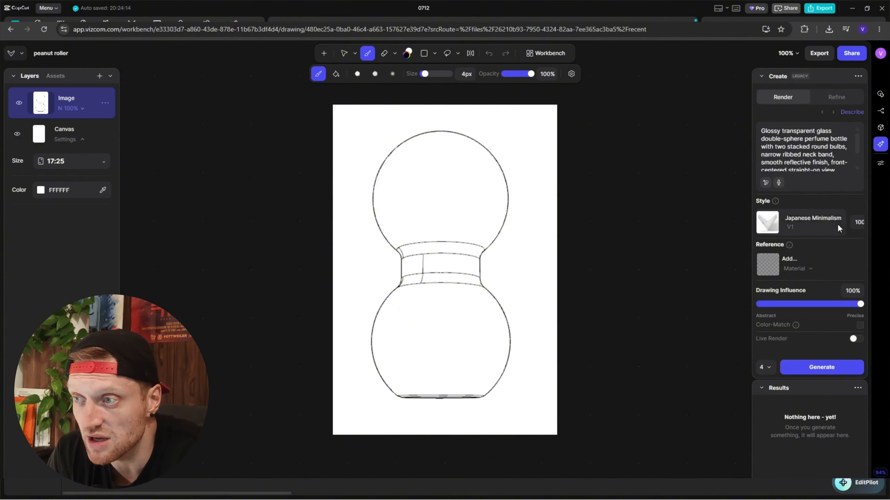
Set the drawing influence to 50% and generate four renders in the Japanese Minimalism style.
{"action": "left_click", "coordinate": [858, 222]}
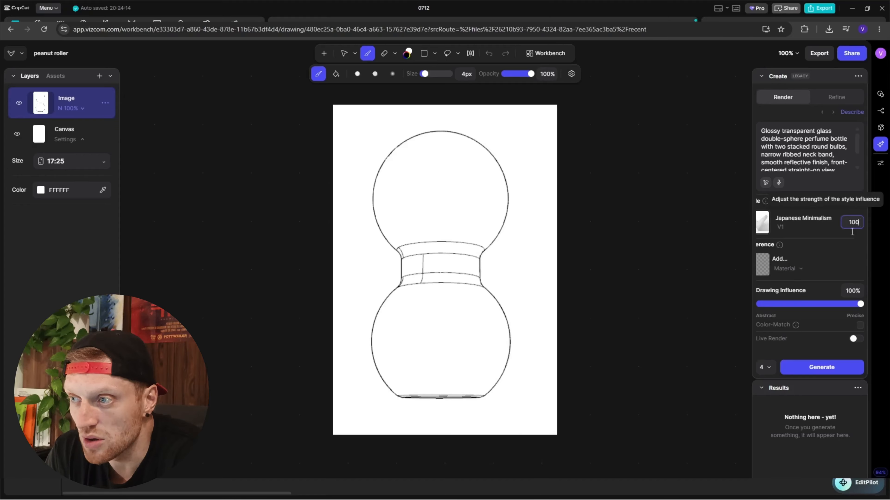
{"action": "left_click", "coordinate": [853, 291]}
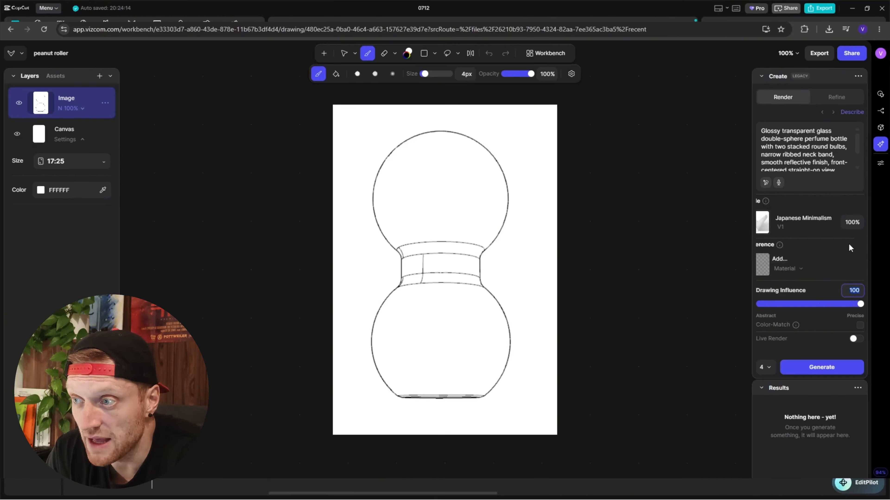
{"action": "type", "text": "50"}
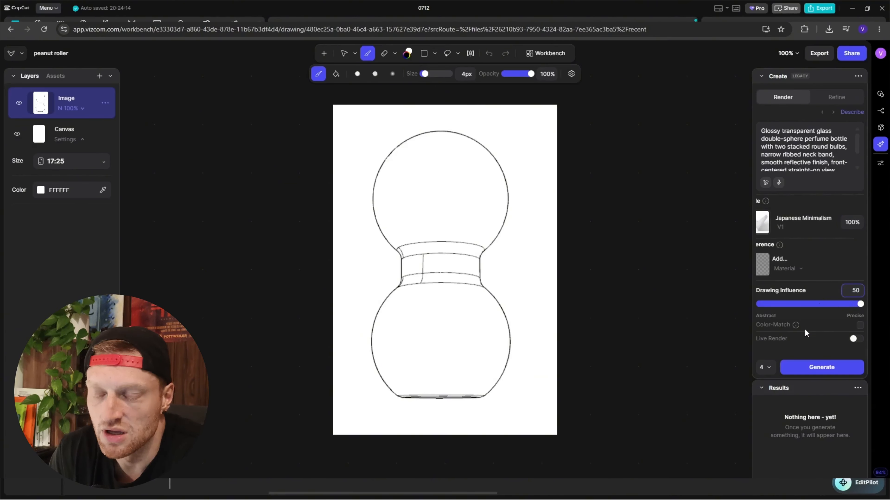
{"action": "left_click", "coordinate": [805, 370]}
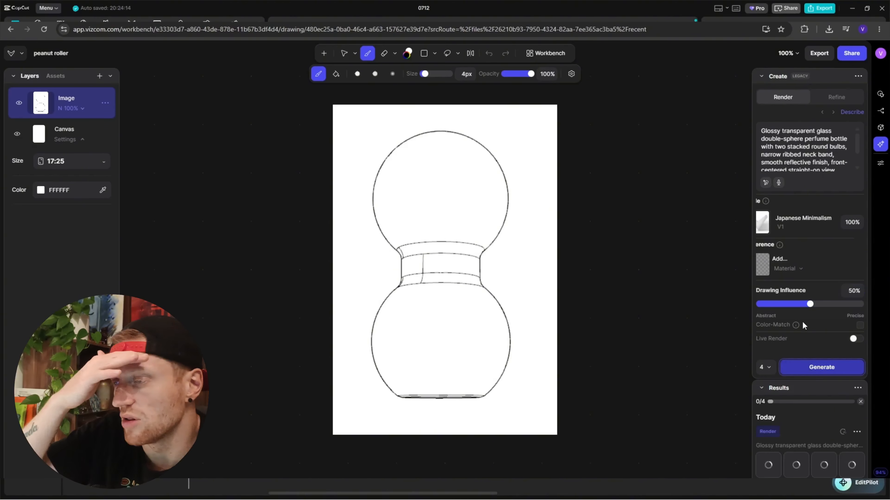
Change the render style to the local style Apple and generate four renders with it.
{"action": "left_click", "coordinate": [791, 221]}
{"action": "left_click", "coordinate": [691, 237]}
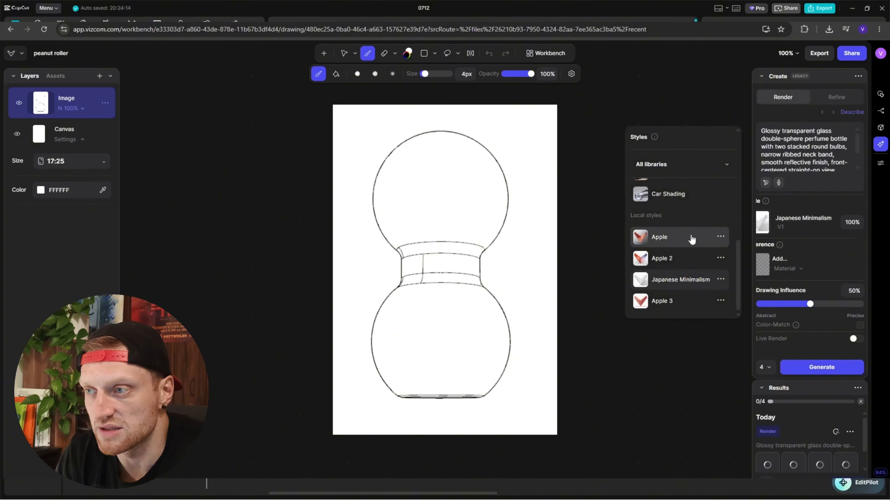
{"action": "left_click", "coordinate": [817, 370]}
{"action": "scroll", "coordinate": [810, 411], "scroll_direction": "down", "scroll_amount": 3}
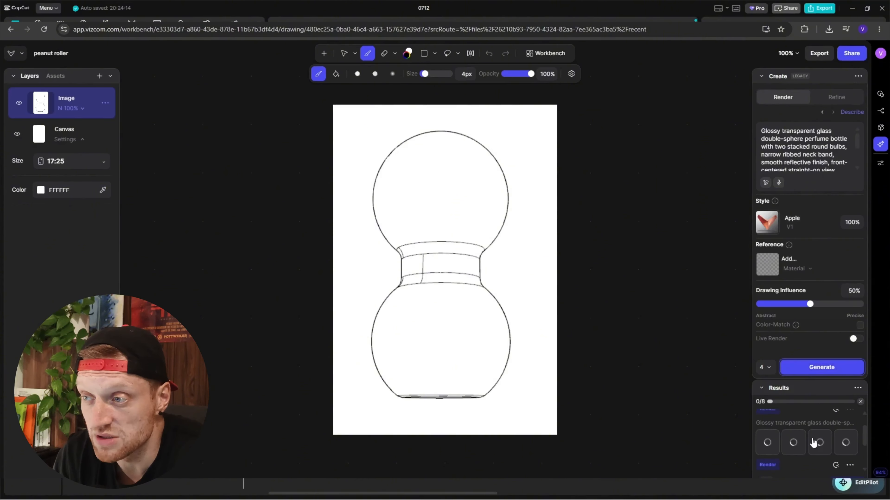
{"action": "scroll", "coordinate": [810, 450], "scroll_direction": "up", "scroll_amount": 1}
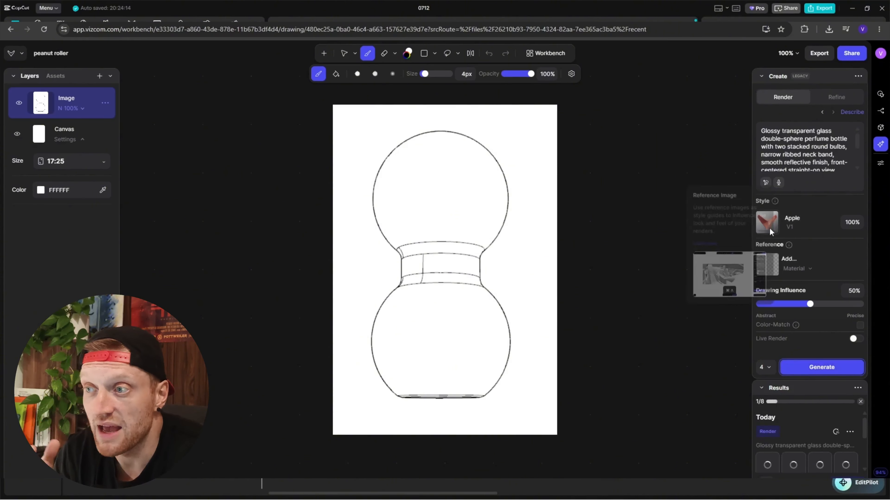
Change the render style to Apple 2 and generate four more renders of the sketch.
{"action": "left_click", "coordinate": [758, 229]}
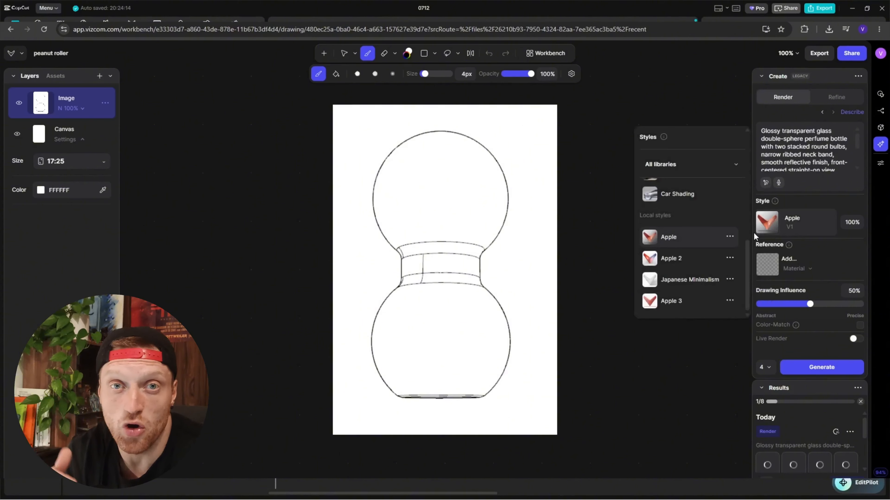
{"action": "left_click", "coordinate": [680, 260]}
{"action": "left_click", "coordinate": [818, 369]}
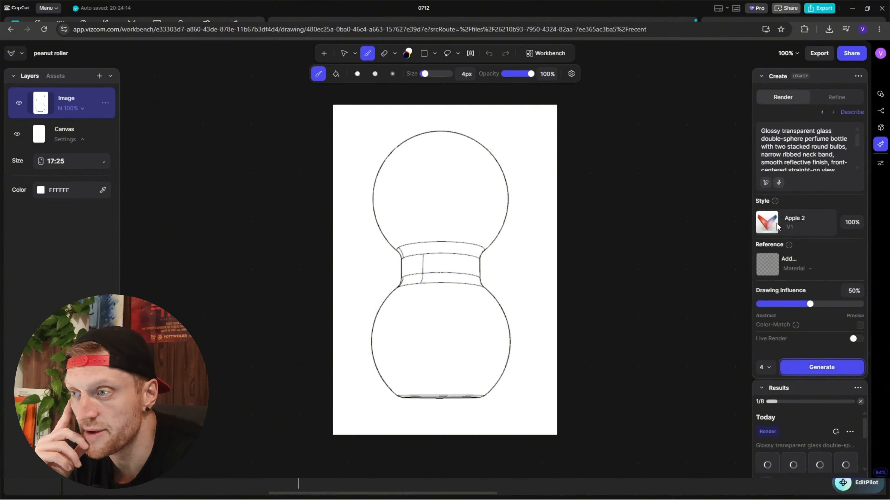
Change the render style to Apple 3 and generate another set of four renders.
{"action": "left_click", "coordinate": [769, 224]}
{"action": "left_click", "coordinate": [687, 303]}
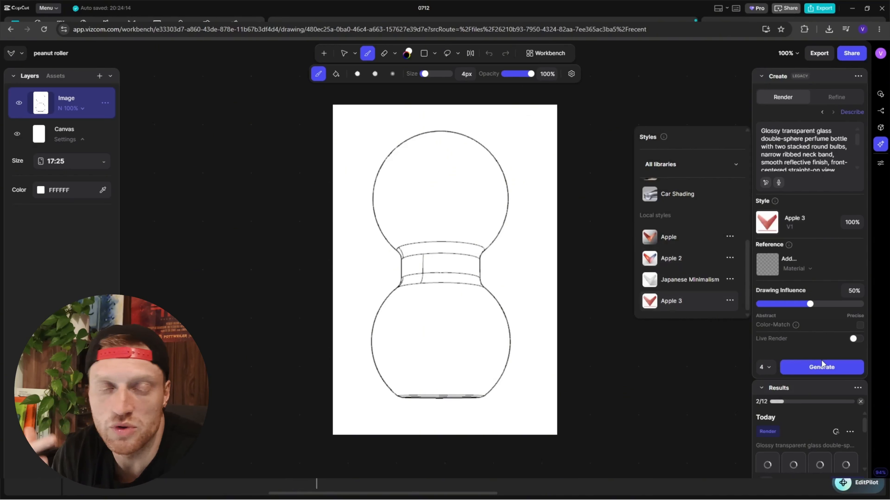
{"action": "left_click", "coordinate": [824, 367]}
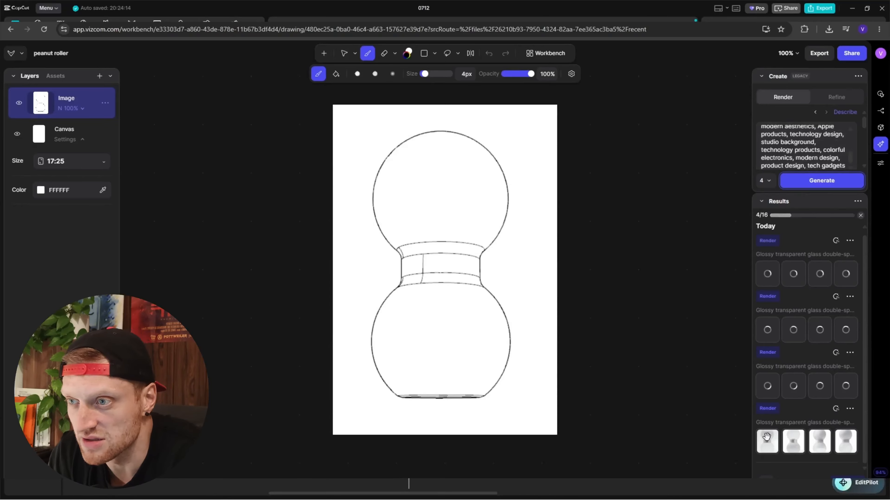
Preview each of the four Japanese Minimalism renders on the canvas.
{"action": "left_click", "coordinate": [767, 439]}
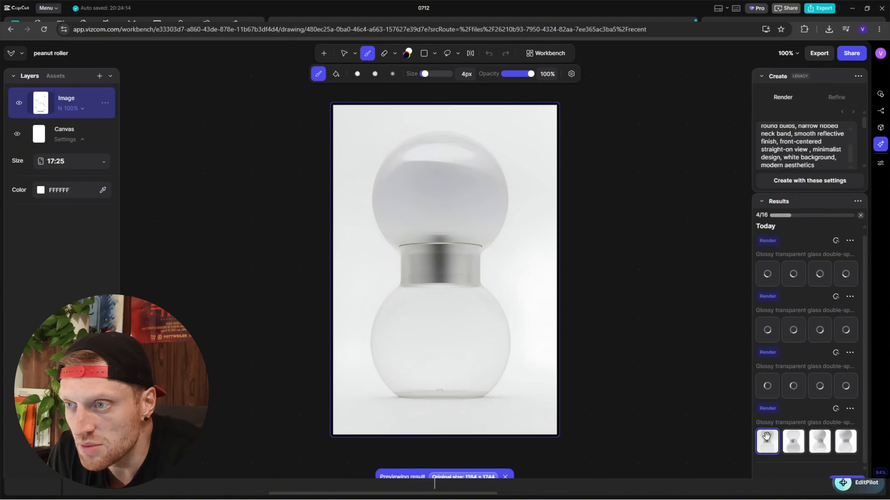
{"action": "left_click", "coordinate": [786, 440]}
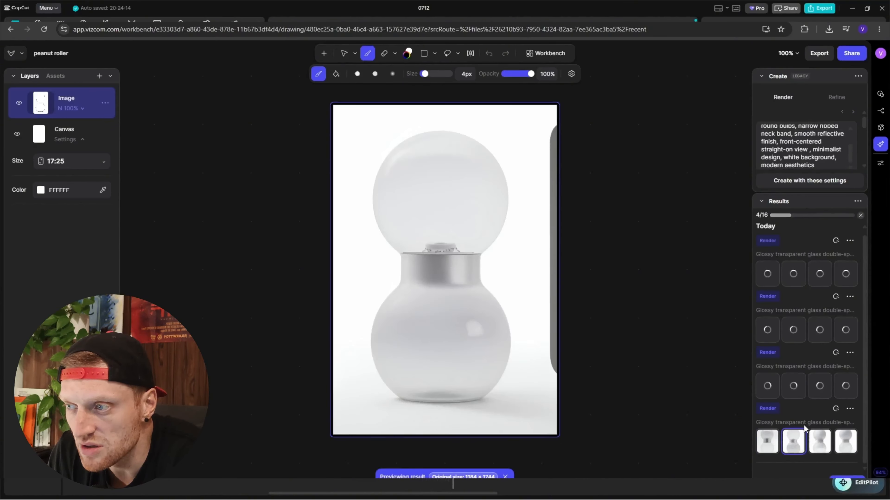
{"action": "left_click", "coordinate": [812, 436]}
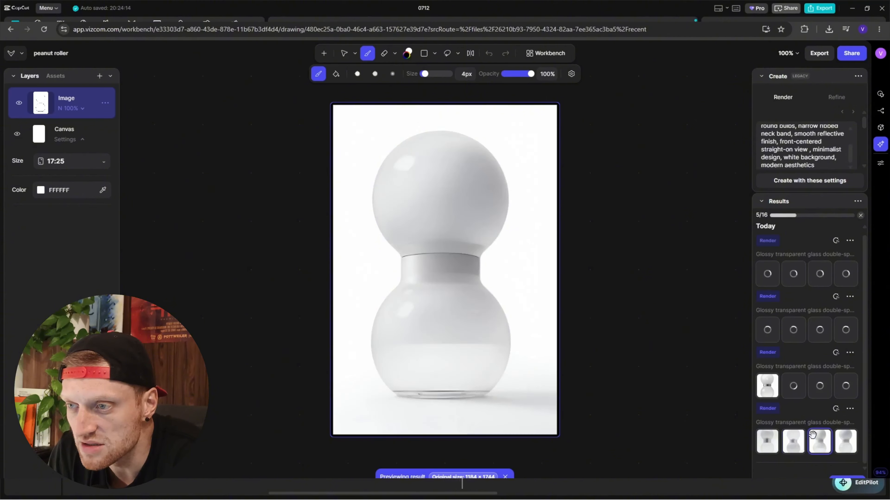
{"action": "left_click", "coordinate": [844, 440]}
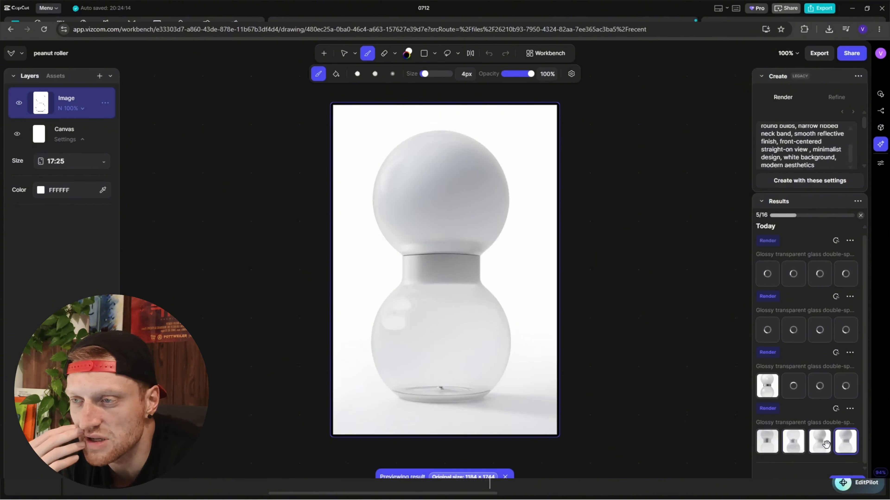
Preview the four renders made with the Apple style, ending on the first one.
{"action": "left_click", "coordinate": [769, 391]}
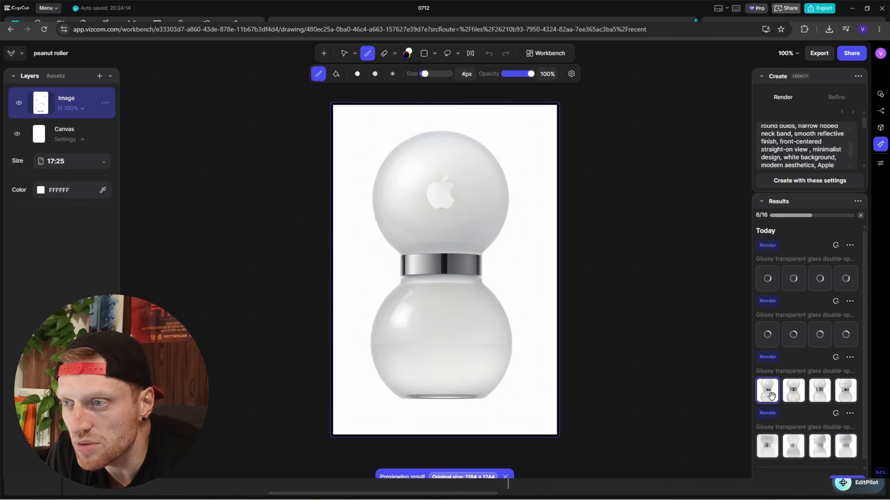
{"action": "left_click", "coordinate": [794, 390]}
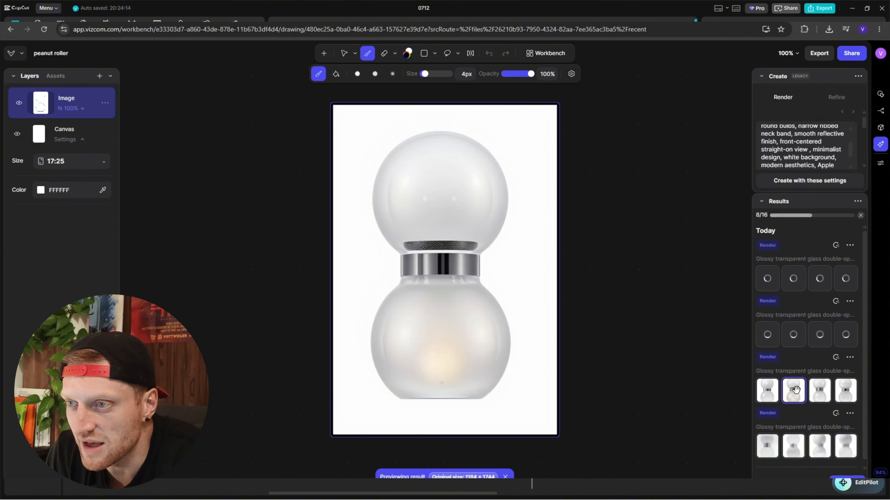
{"action": "left_click", "coordinate": [822, 388]}
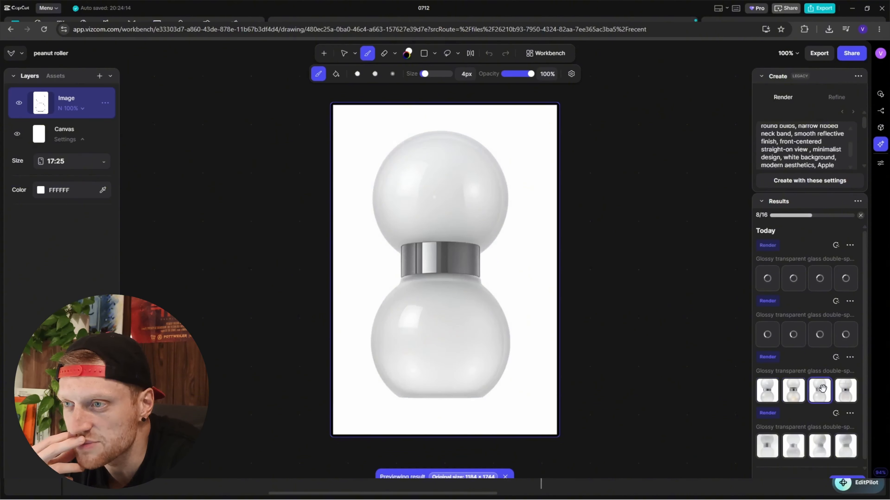
{"action": "left_click", "coordinate": [847, 387]}
{"action": "left_click", "coordinate": [767, 390]}
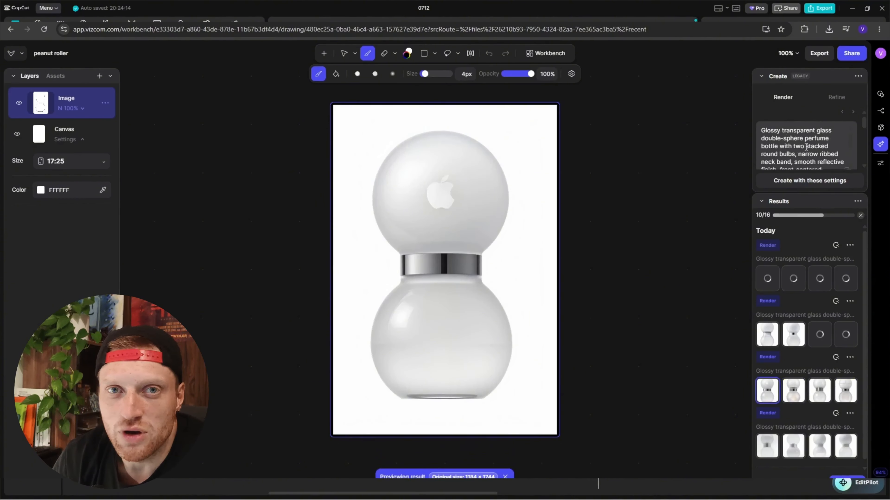
Review the existing render prompt and replace it with "modern peanut roller, ".
{"action": "scroll", "coordinate": [823, 150], "scroll_direction": "down", "scroll_amount": 3}
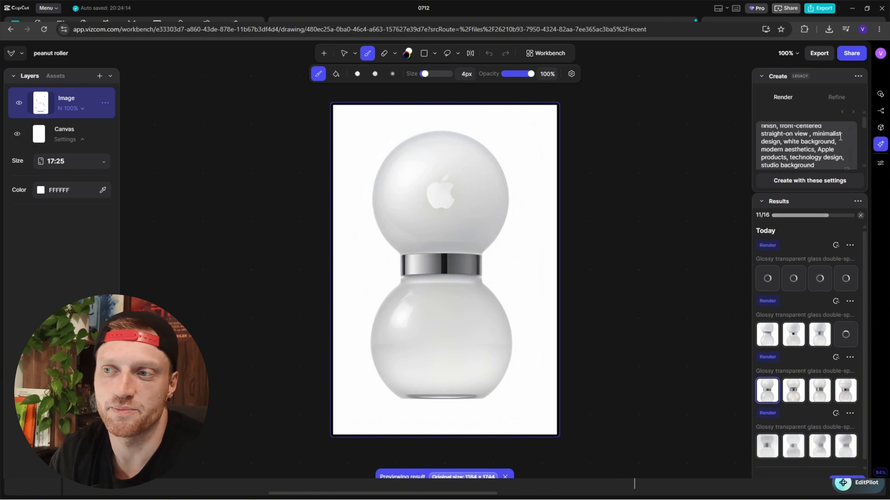
{"action": "scroll", "coordinate": [829, 148], "scroll_direction": "down", "scroll_amount": 1}
{"action": "scroll", "coordinate": [830, 151], "scroll_direction": "up", "scroll_amount": 1}
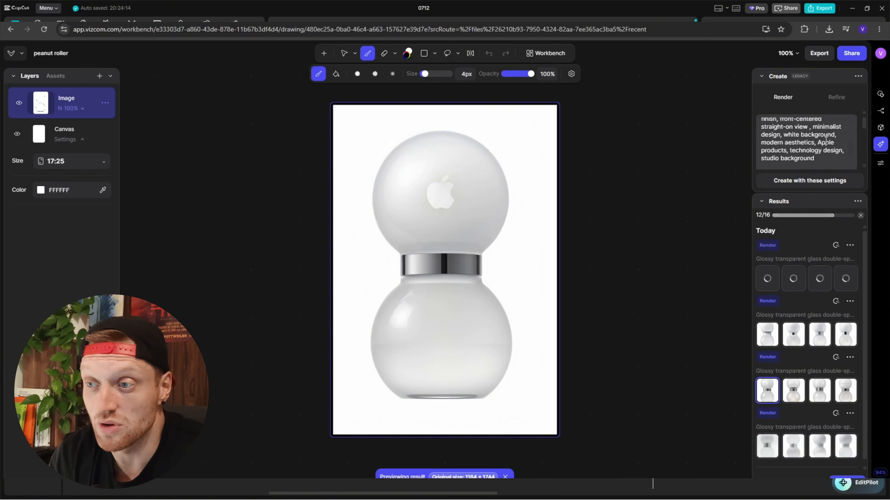
{"action": "scroll", "coordinate": [787, 153], "scroll_direction": "up", "scroll_amount": 3}
{"action": "key", "text": "ctrl+a"}
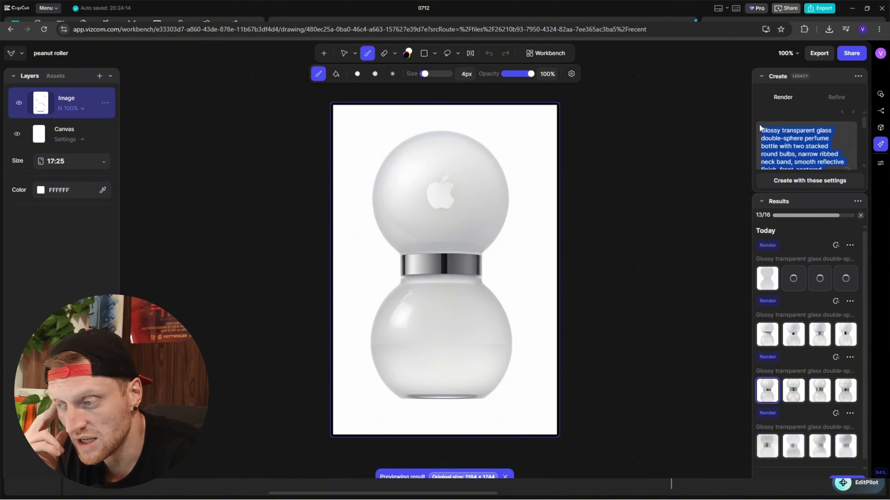
{"action": "type", "text": "modern peanut roller,"}
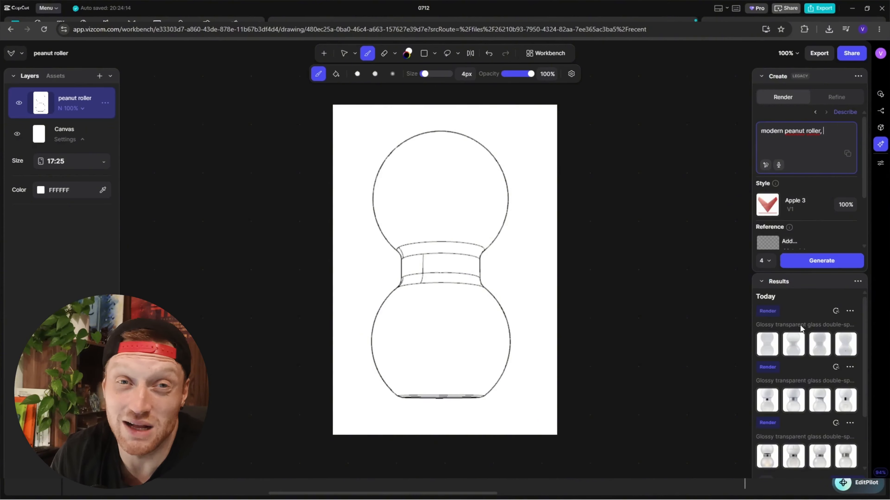
Switch the render style to Japanese Minimalism and generate four renders from the new peanut roller prompt.
{"action": "scroll", "coordinate": [800, 330], "scroll_direction": "down", "scroll_amount": 3}
{"action": "scroll", "coordinate": [800, 331], "scroll_direction": "up", "scroll_amount": 3}
{"action": "left_click", "coordinate": [782, 214]}
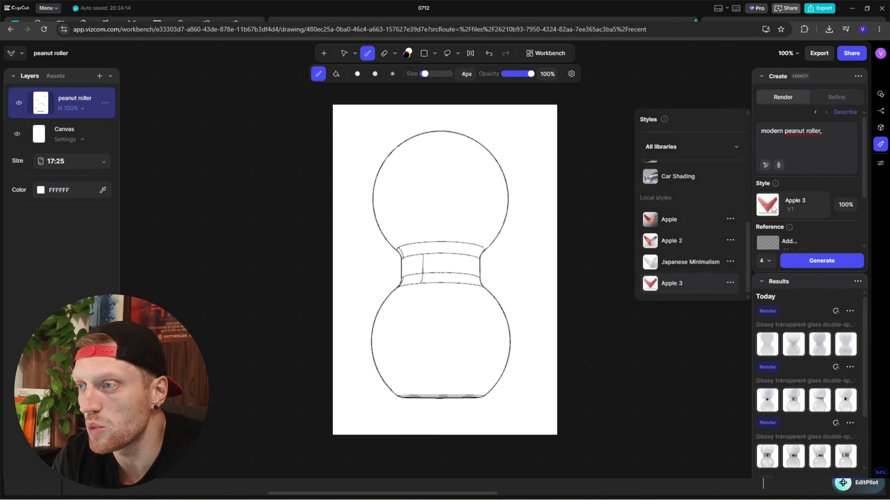
{"action": "left_click", "coordinate": [657, 261]}
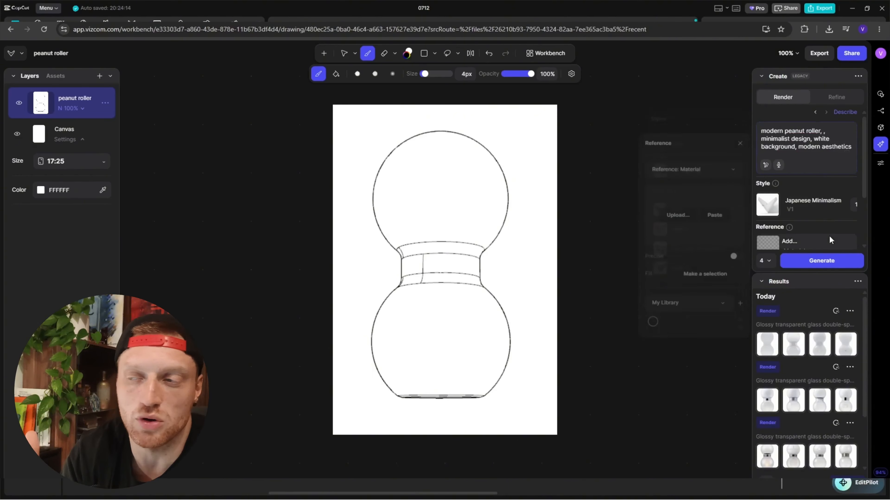
{"action": "left_click", "coordinate": [788, 261]}
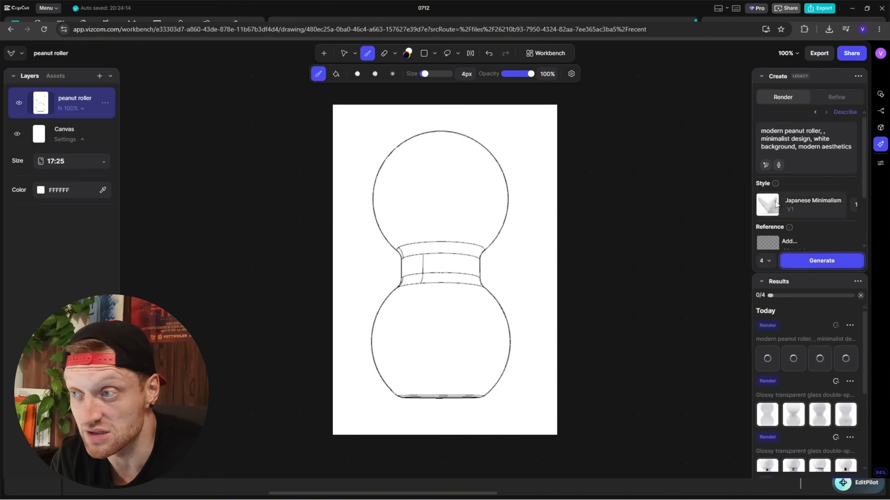
Change the render style to Apple and generate four renders with the peanut roller prompt.
{"action": "left_click", "coordinate": [806, 206]}
{"action": "left_click", "coordinate": [672, 223]}
{"action": "left_click", "coordinate": [806, 261]}
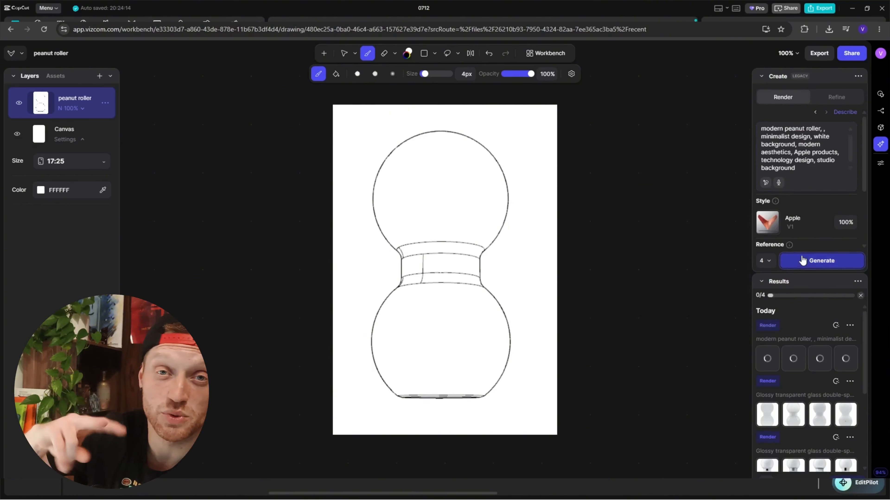
Clear the leftover style keywords from the prompt and generate four renders with the Apple 2 style.
{"action": "left_click", "coordinate": [792, 222]}
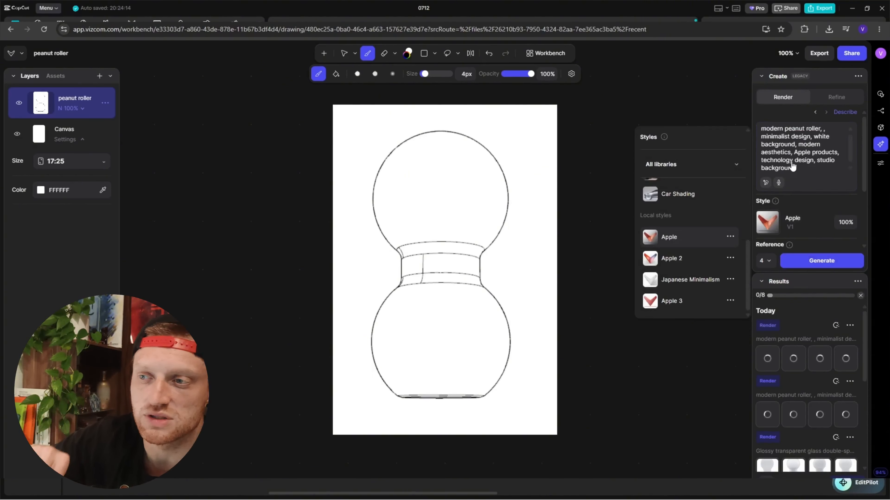
{"action": "left_click", "coordinate": [799, 168]}
{"action": "key", "text": "BackSpace"}
{"action": "key", "text": "BackSpace"}
{"action": "key", "text": "BackSpace"}
{"action": "key", "text": "BackSpace"}
{"action": "key", "text": "BackSpace"}
{"action": "key", "text": "BackSpace"}
{"action": "key", "text": "BackSpace"}
{"action": "key", "text": "BackSpace"}
{"action": "key", "text": "BackSpace"}
{"action": "key", "text": "BackSpace"}
{"action": "key", "text": "BackSpace"}
{"action": "key", "text": "BackSpace"}
{"action": "key", "text": "BackSpace"}
{"action": "key", "text": "BackSpace"}
{"action": "key", "text": "BackSpace"}
{"action": "key", "text": "BackSpace"}
{"action": "key", "text": "BackSpace"}
{"action": "key", "text": "BackSpace"}
{"action": "key", "text": "BackSpace"}
{"action": "key", "text": "BackSpace"}
{"action": "left_click", "coordinate": [776, 206]}
{"action": "left_click", "coordinate": [673, 240]}
{"action": "left_click", "coordinate": [823, 263]}
Select the Apple 3 style and try to generate renders without "technology products, colorful electronics, modern design," in the prompt.
{"action": "left_click", "coordinate": [776, 206]}
{"action": "left_click", "coordinate": [673, 258]}
{"action": "left_click_drag", "start_coordinate": [840, 147], "coordinate": [761, 141]}
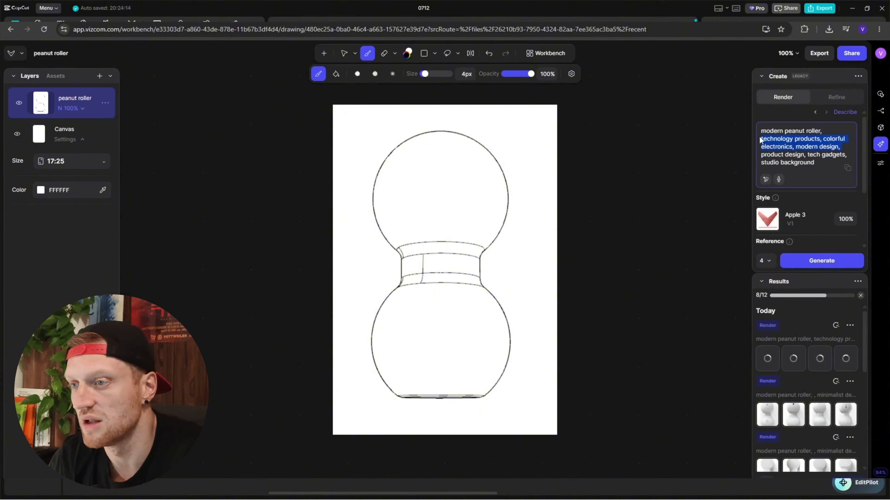
{"action": "key", "text": "BackSpace"}
{"action": "left_click", "coordinate": [821, 261]}
Look through the earlier glossy glass renders and add the second Apple 3 render to the workbench.
{"action": "scroll", "coordinate": [771, 413], "scroll_direction": "down", "scroll_amount": 6}
{"action": "left_click", "coordinate": [846, 366]}
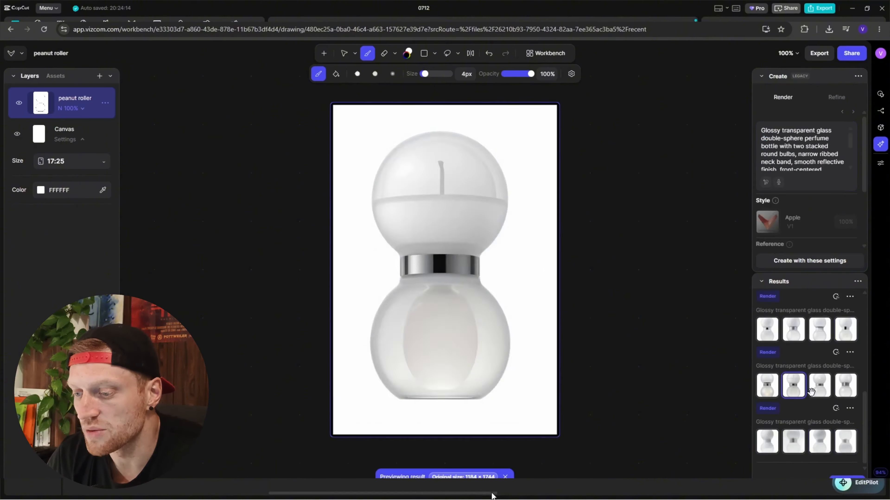
{"action": "left_click", "coordinate": [813, 321]}
{"action": "left_click", "coordinate": [797, 322]}
{"action": "right_click", "coordinate": [798, 324]}
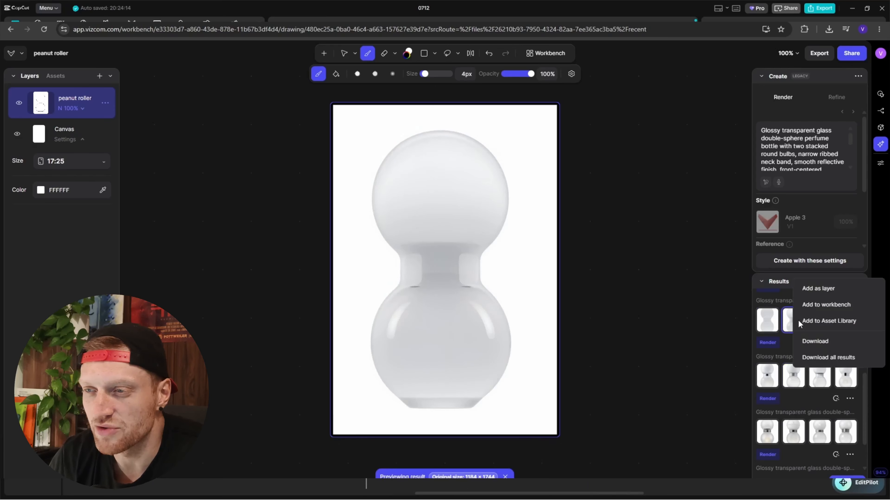
{"action": "left_click", "coordinate": [822, 304]}
Preview the four Japanese Minimalism renders made with the modern peanut roller prompt, ending on the first one.
{"action": "scroll", "coordinate": [774, 417], "scroll_direction": "up", "scroll_amount": 5}
{"action": "scroll", "coordinate": [771, 410], "scroll_direction": "down", "scroll_amount": 1}
{"action": "left_click", "coordinate": [770, 405]}
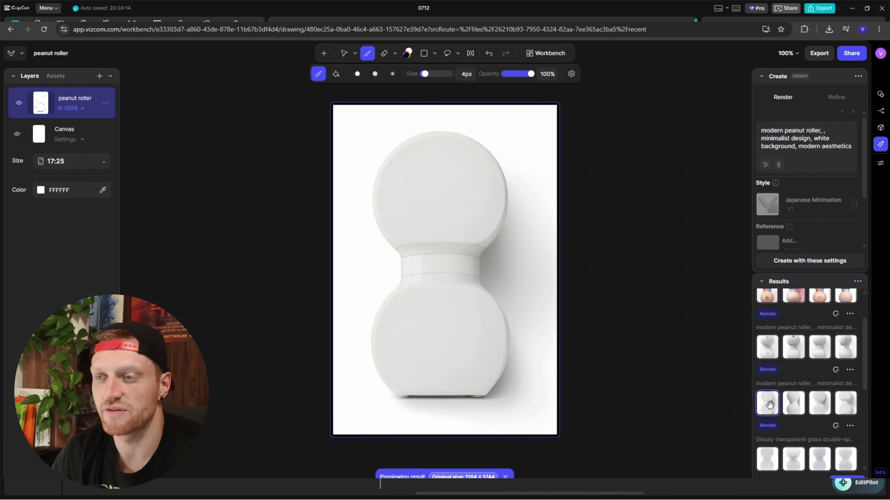
{"action": "left_click", "coordinate": [792, 406]}
{"action": "left_click", "coordinate": [821, 405]}
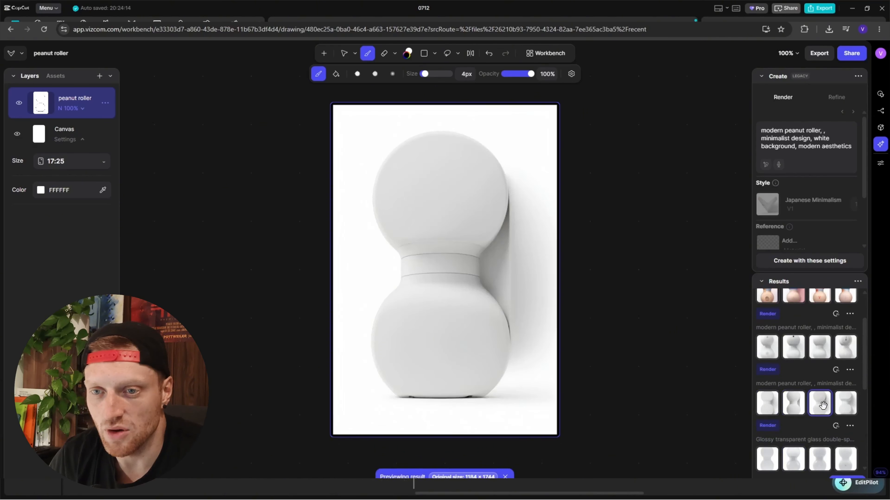
{"action": "left_click", "coordinate": [844, 402]}
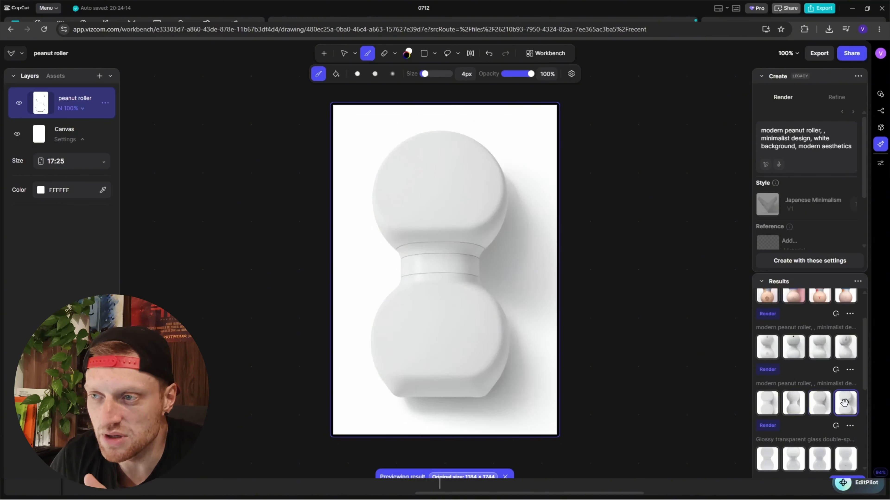
{"action": "left_click", "coordinate": [771, 402]}
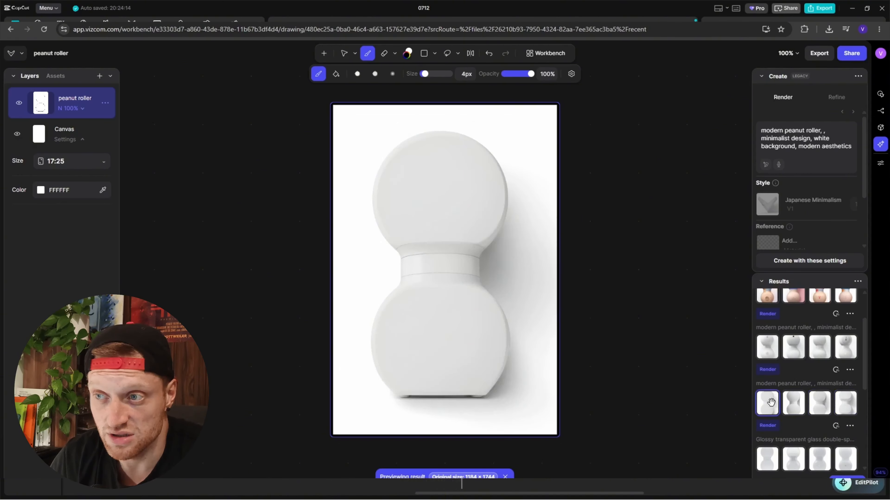
Preview each of the four Apple style renders made with the modern peanut roller prompt.
{"action": "left_click", "coordinate": [771, 348]}
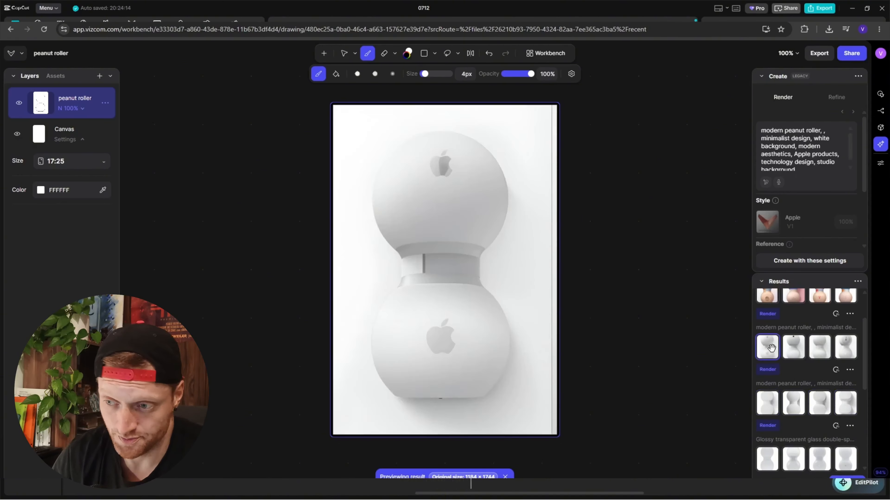
{"action": "left_click", "coordinate": [795, 348]}
{"action": "left_click", "coordinate": [823, 347]}
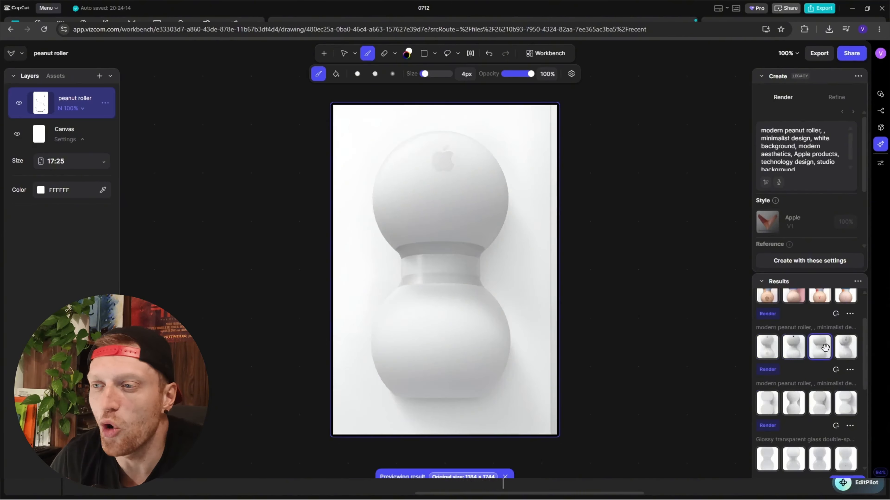
{"action": "left_click", "coordinate": [846, 347]}
Preview each of the four Apple 2 renders made with the modern peanut roller prompt.
{"action": "scroll", "coordinate": [814, 372], "scroll_direction": "up", "scroll_amount": 2}
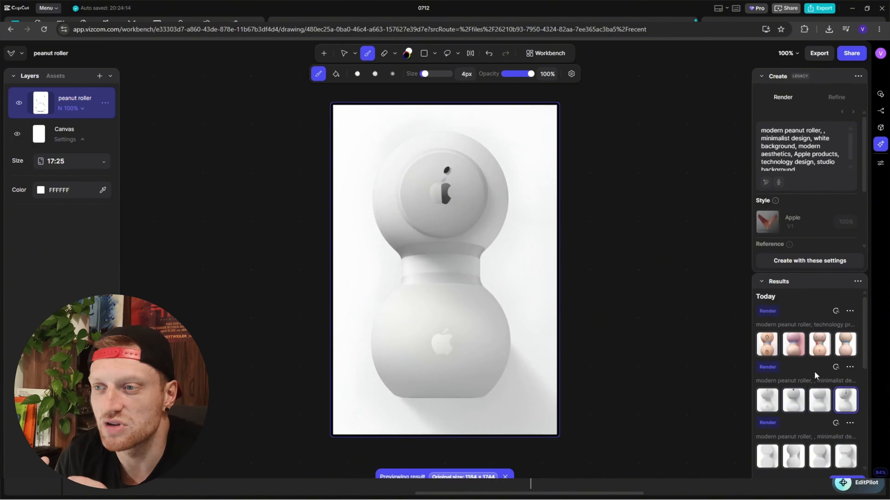
{"action": "left_click", "coordinate": [771, 340]}
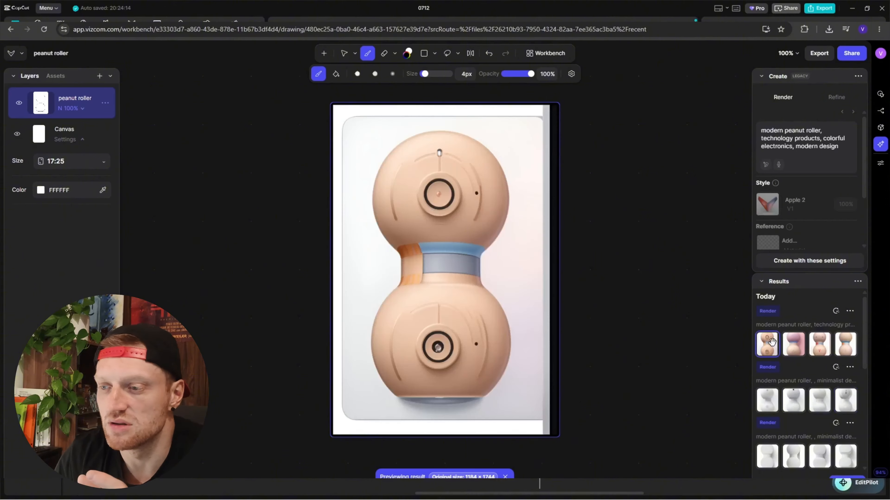
{"action": "left_click", "coordinate": [800, 342]}
{"action": "left_click", "coordinate": [820, 346]}
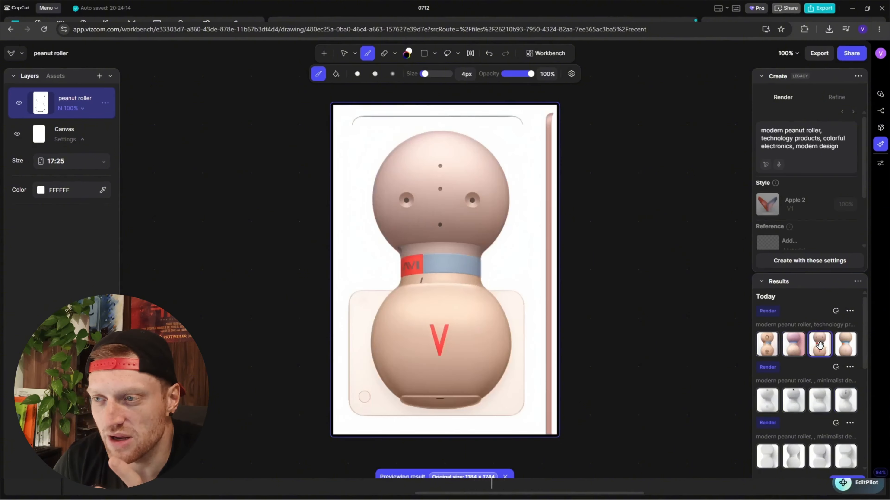
{"action": "left_click", "coordinate": [844, 345]}
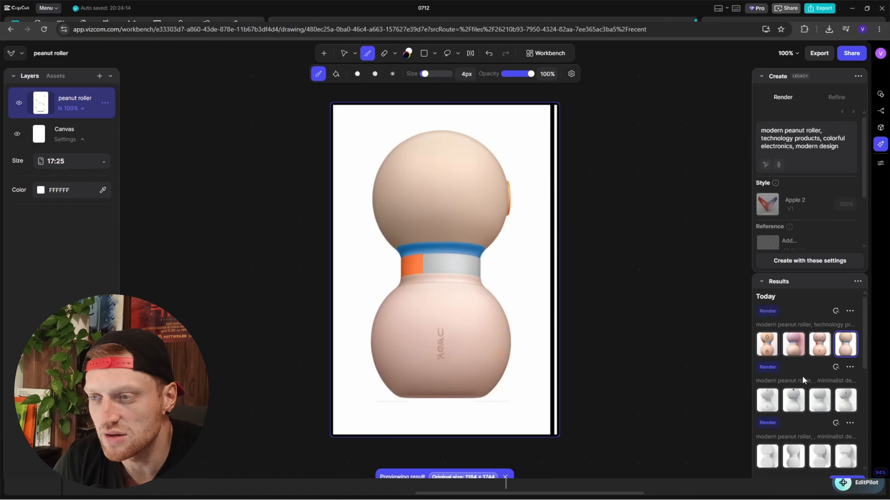
{"action": "scroll", "coordinate": [802, 375], "scroll_direction": "down", "scroll_amount": 2}
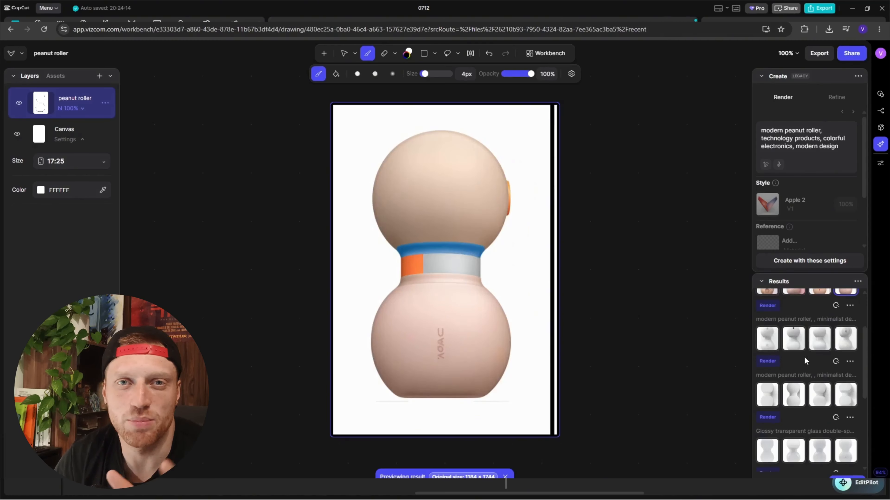